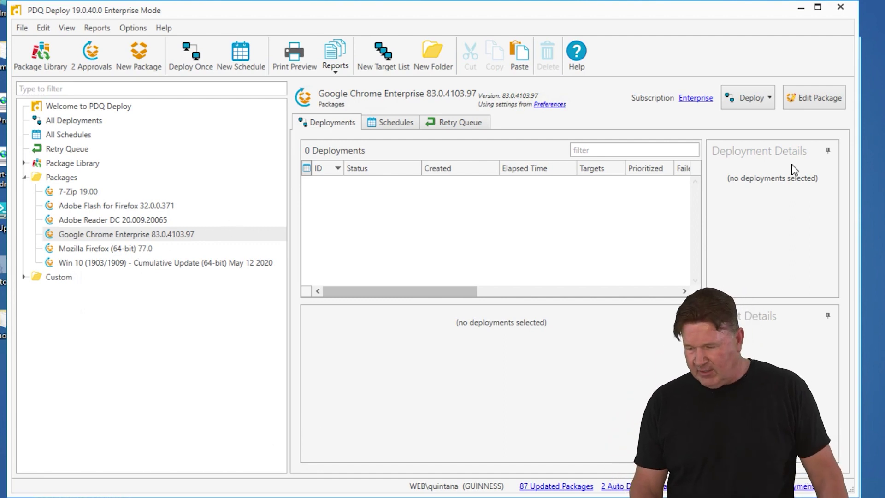
Deploy Chrome Enterprise 83.0.4103.97 once to the Active Directory computers ALANRAILS and BIRDPERSON.
click(759, 101)
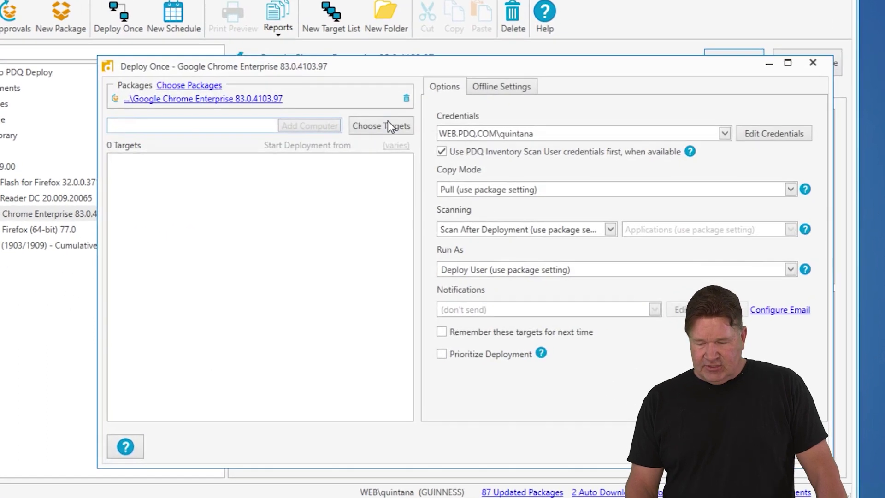
click(429, 153)
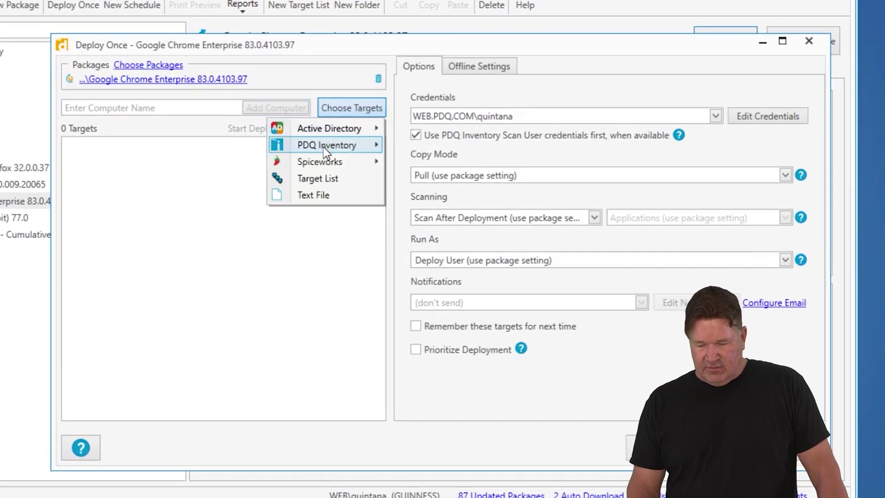
mouse_move(323, 145)
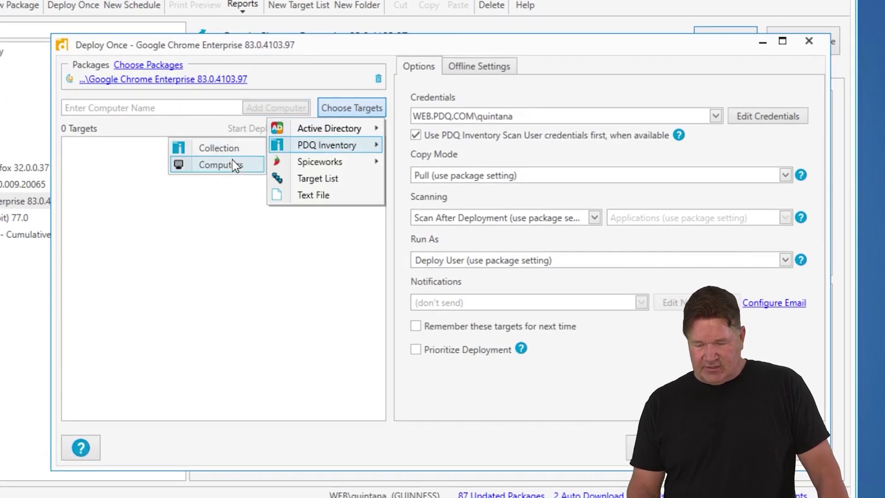
mouse_move(300, 128)
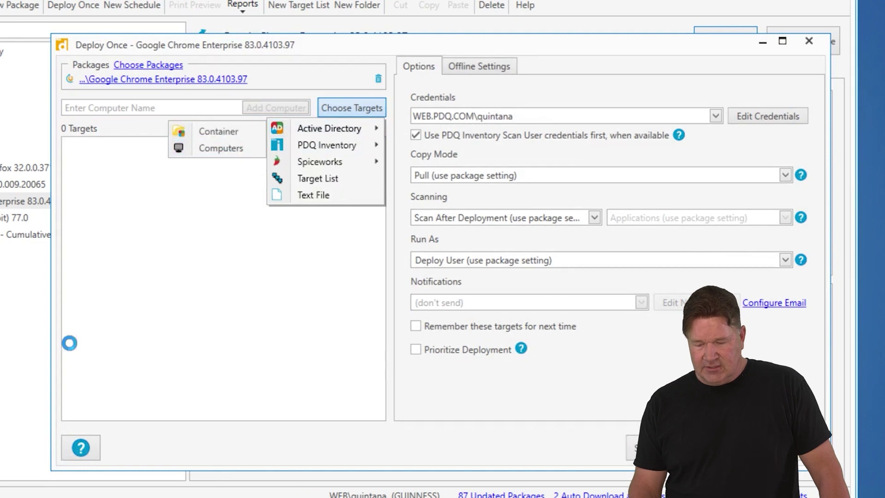
click(351, 216)
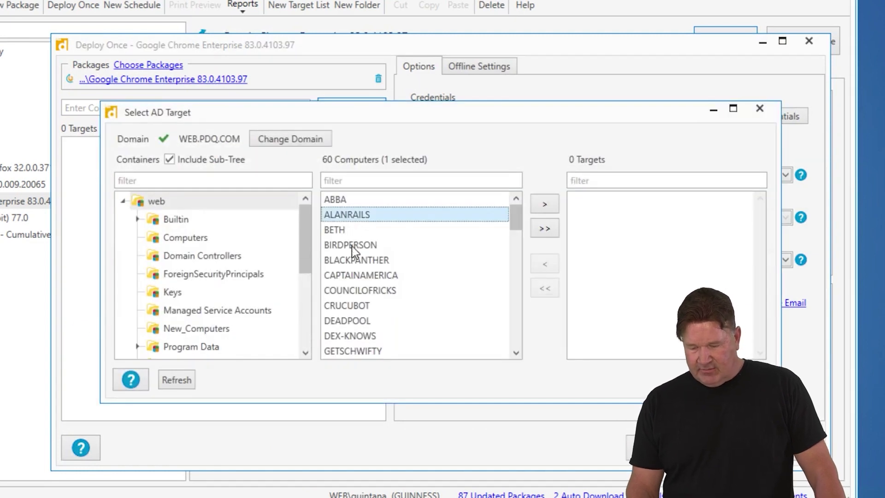
ctrl+click(352, 245)
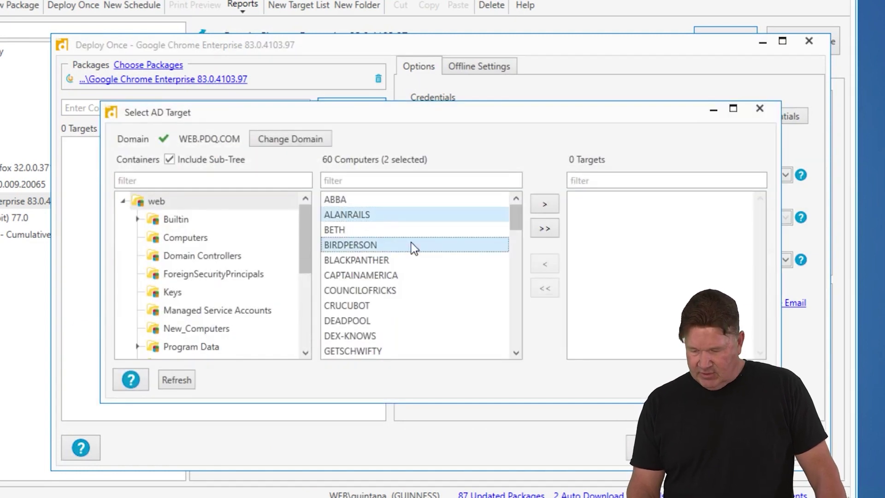
click(544, 203)
click(720, 380)
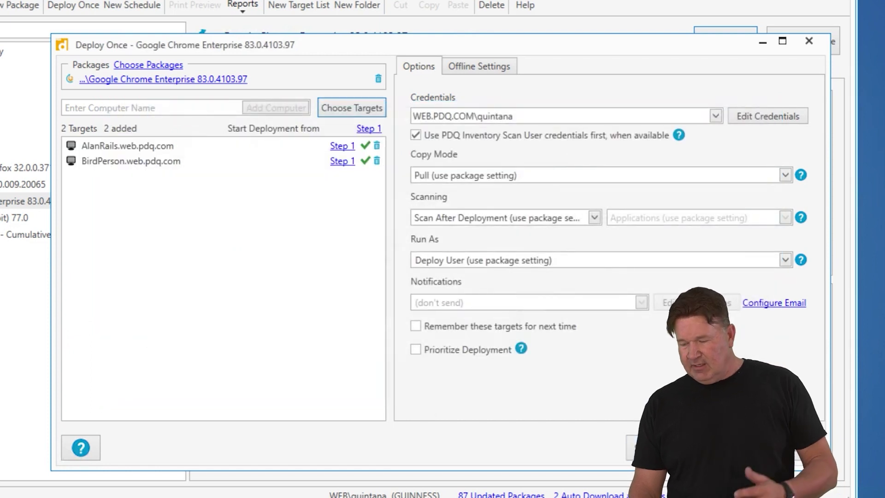
click(654, 447)
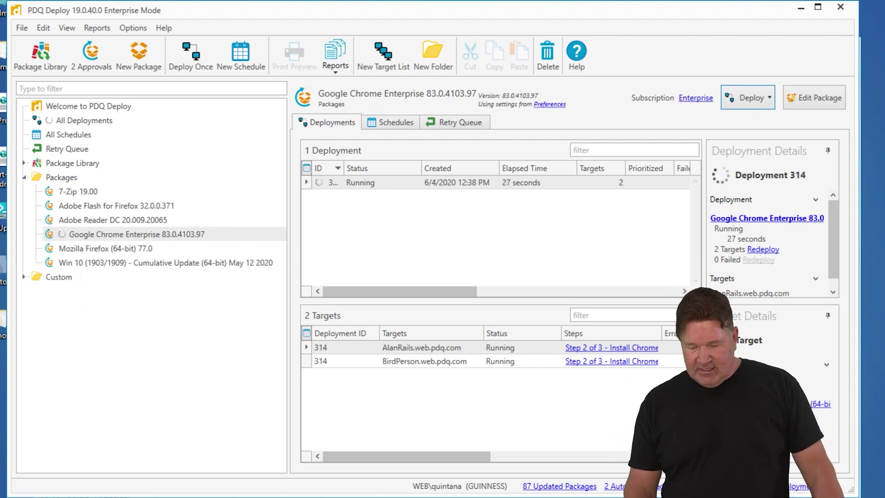
After watching deployment 314 progress, bring up PDQ Inventory's All Computers list.
key(alt+Tab)
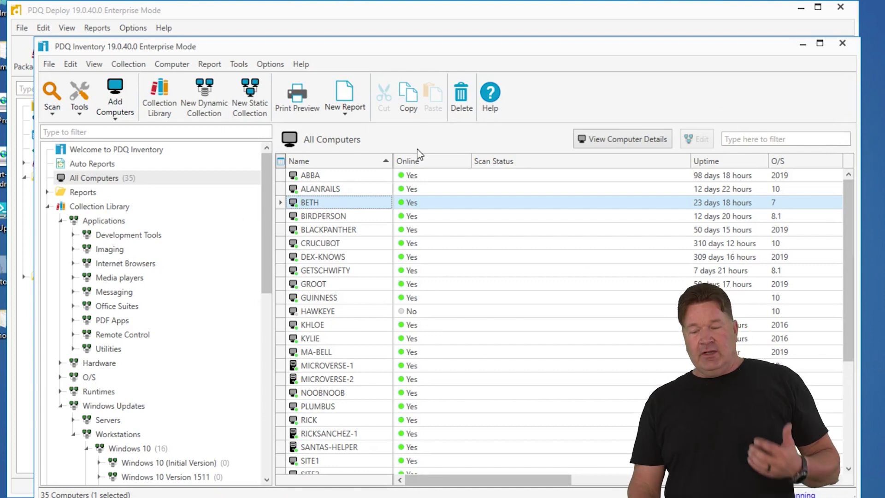
Expand Internet Browsers > Chrome Enterprise and view the empty Chrome Enterprise (Latest) collection.
drag(398, 49, 401, 40)
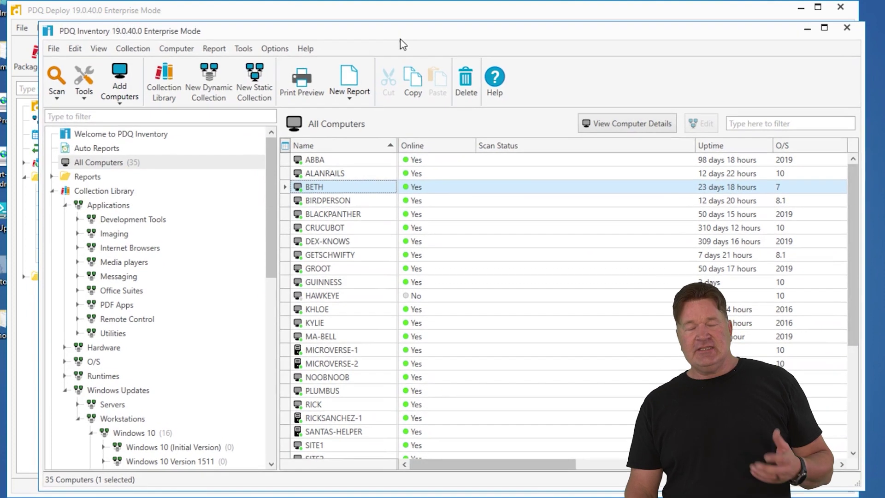
click(78, 248)
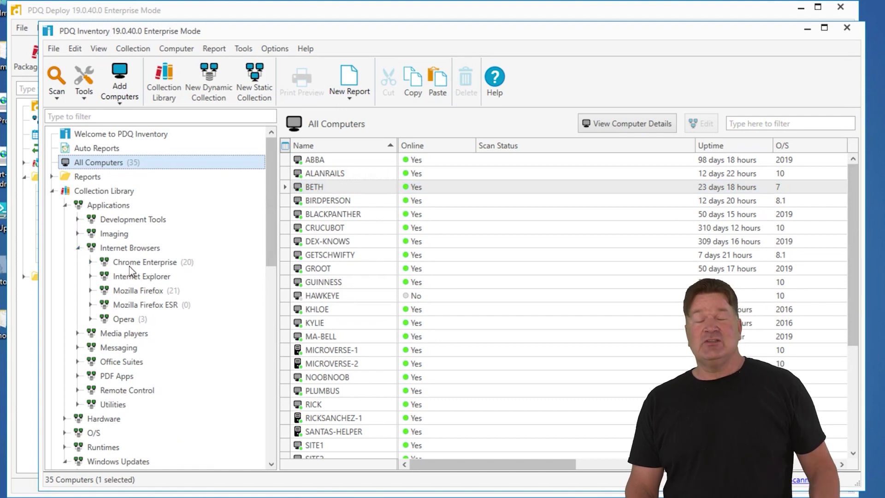
click(91, 261)
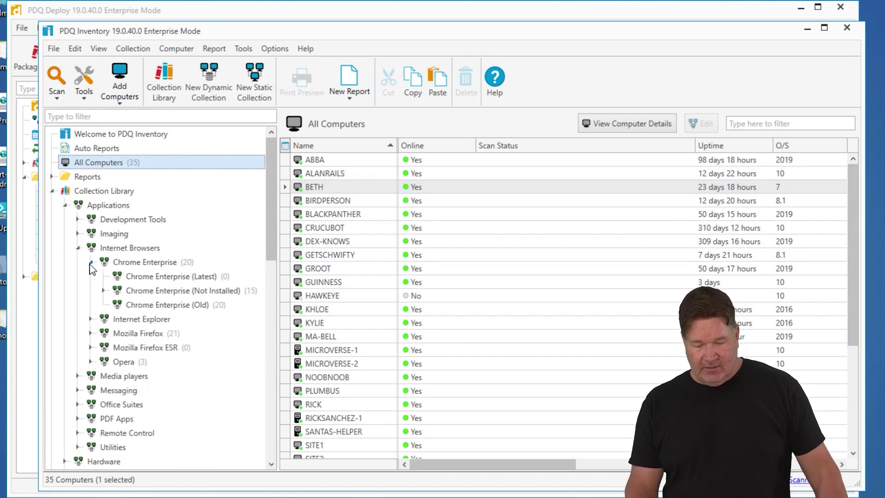
click(155, 279)
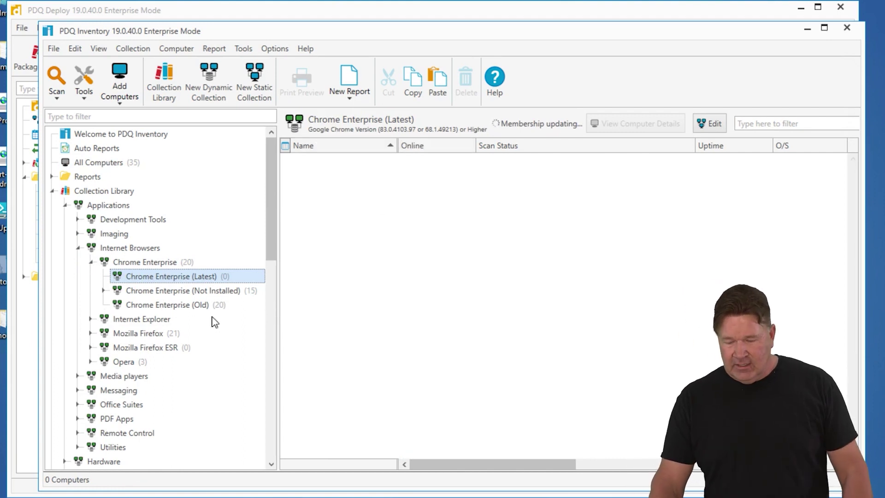
Confirm ALANRAILS and BIRDPERSON moved to Chrome Enterprise (Latest), with 19 left in Old, and return to PDQ Deploy.
click(198, 306)
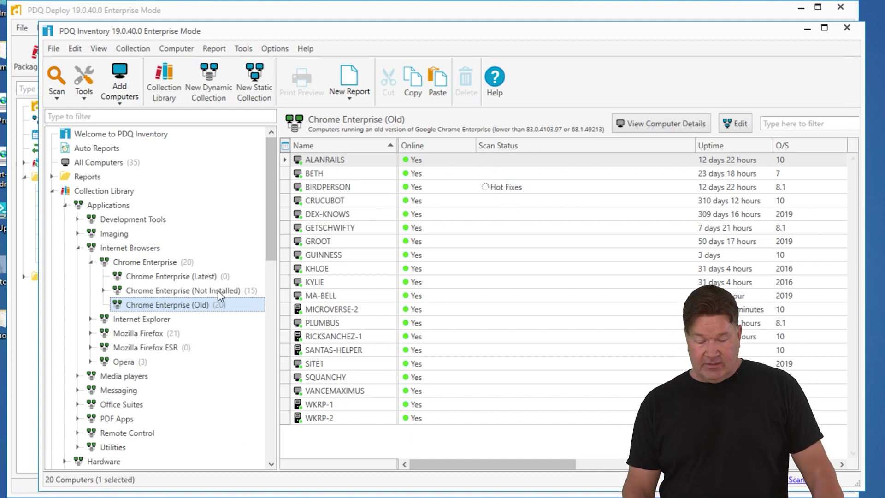
click(210, 278)
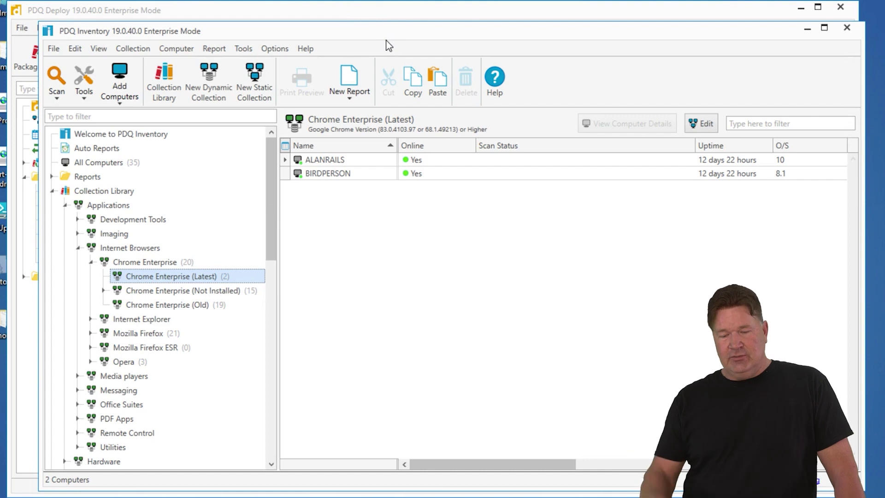
click(335, 15)
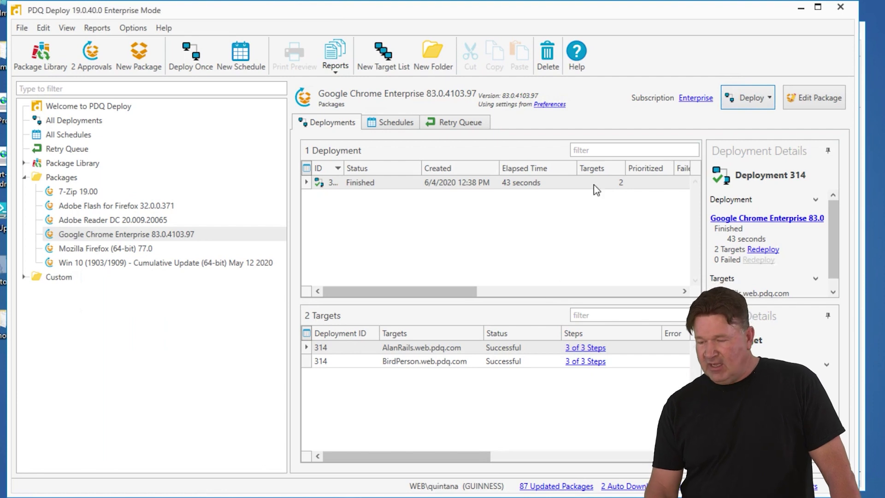
Create a new schedule named 'chrome' for the Google Chrome Enterprise package.
click(769, 95)
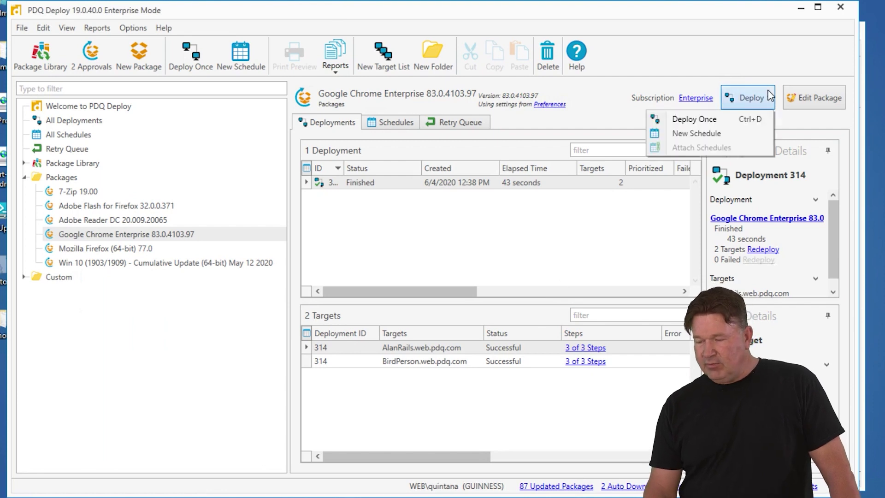
click(696, 133)
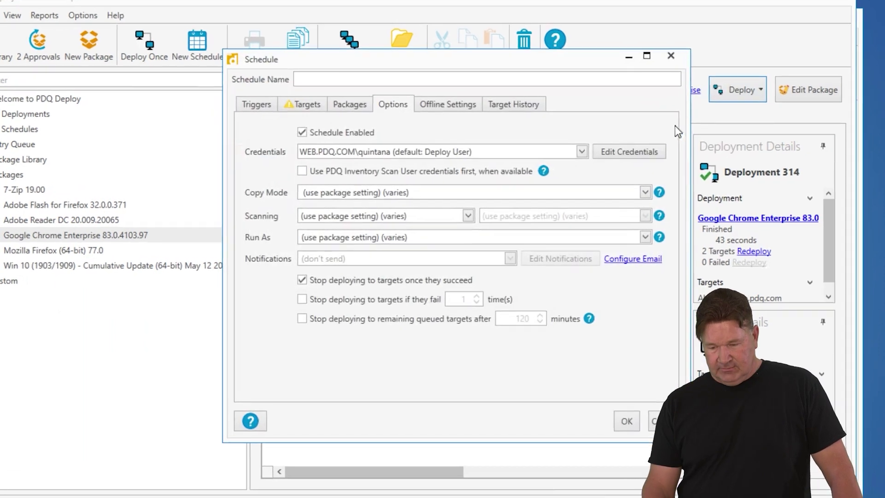
text(c)
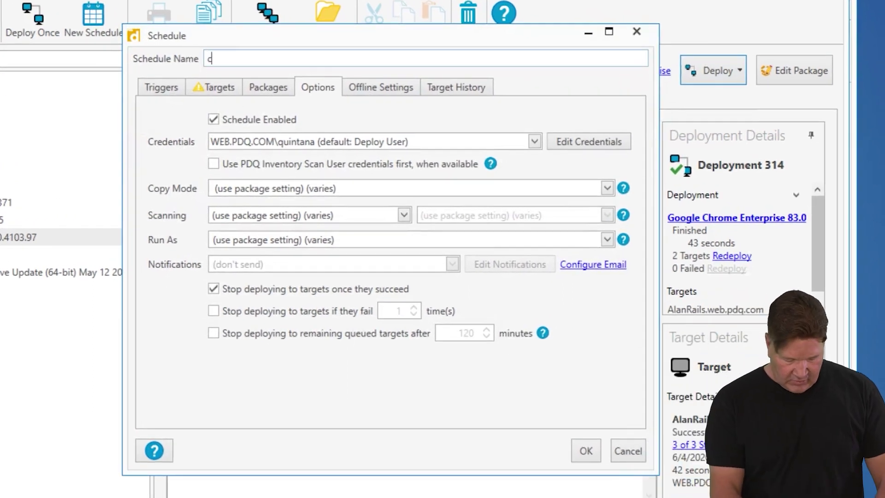
text(hrome)
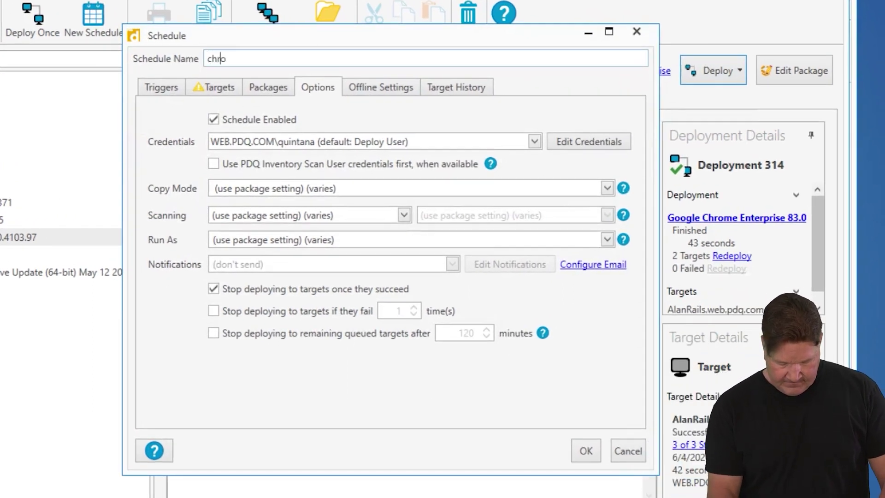
click(161, 90)
Add a weekly trigger running on Fridays only at 10:00 PM.
click(256, 137)
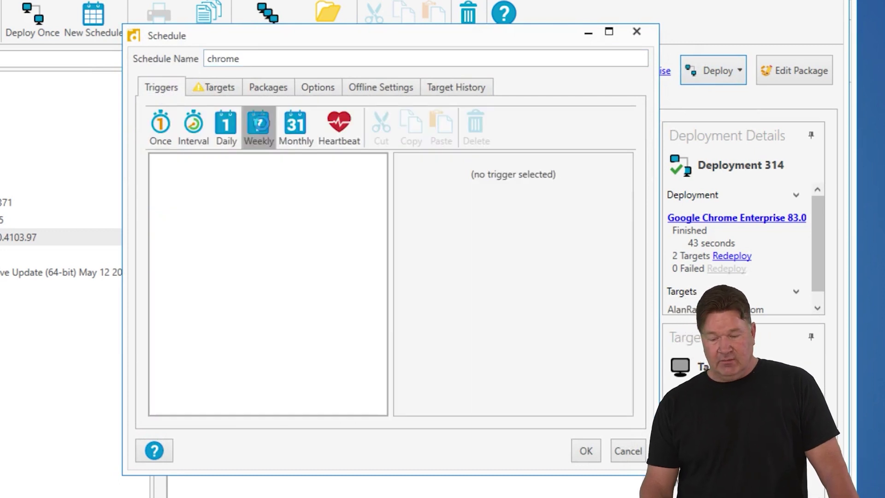
click(613, 242)
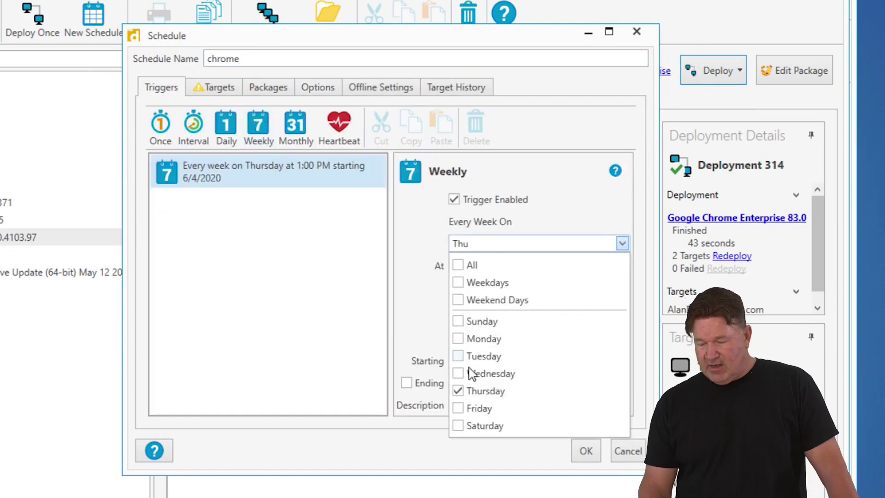
click(466, 408)
click(464, 391)
click(415, 335)
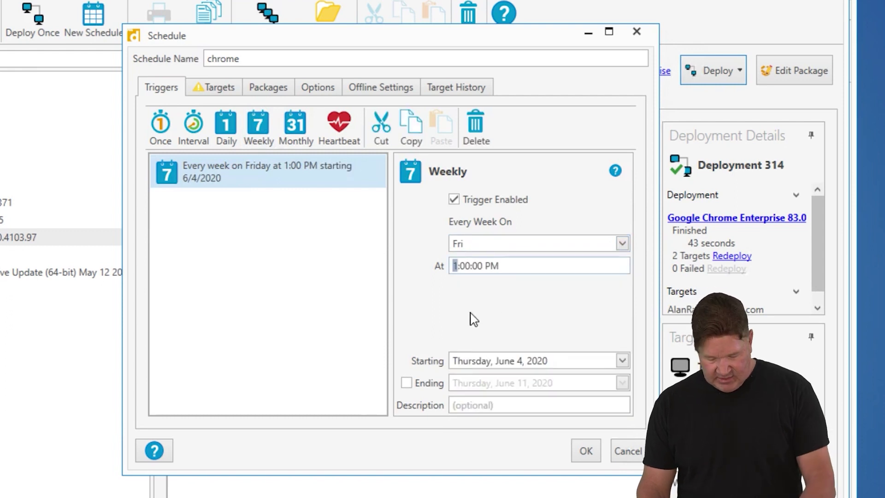
text(10)
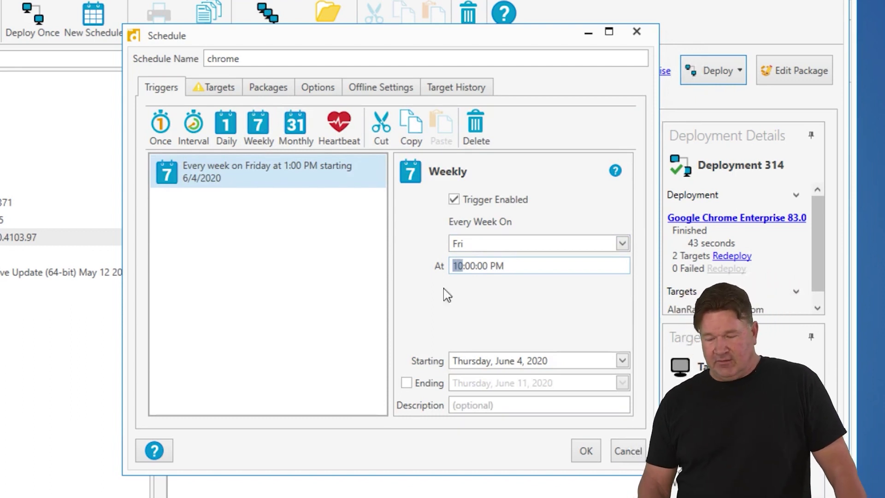
click(228, 94)
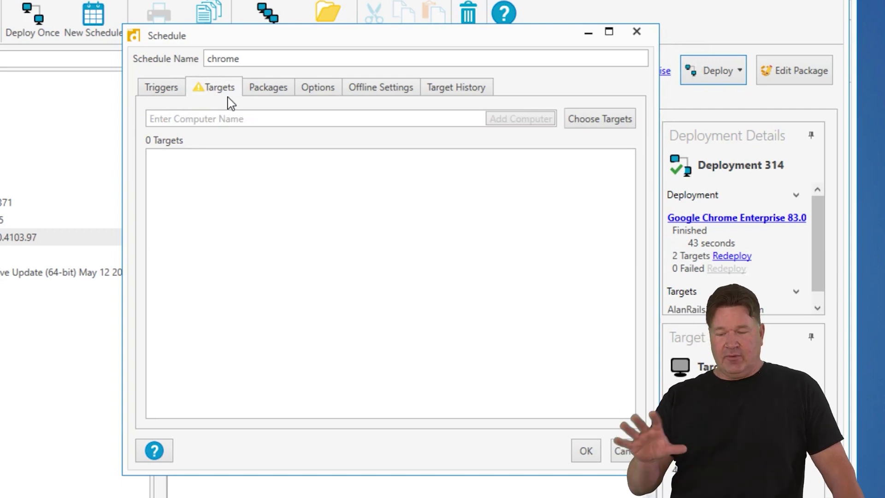
Set the schedule's target to the PDQ Inventory collection Chrome Enterprise (Old).
click(615, 119)
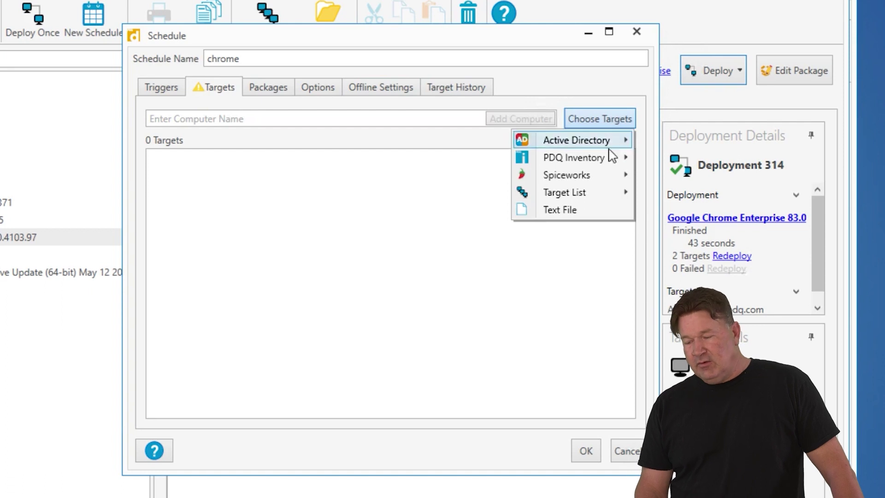
mouse_move(604, 159)
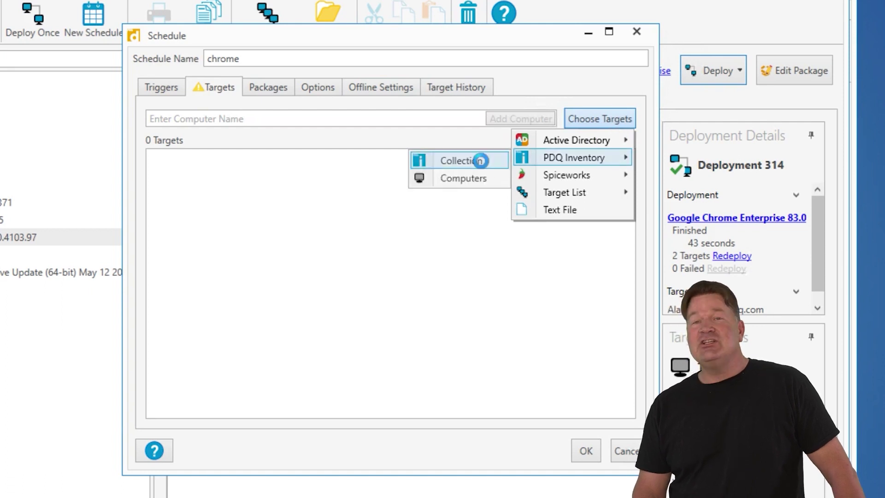
click(484, 161)
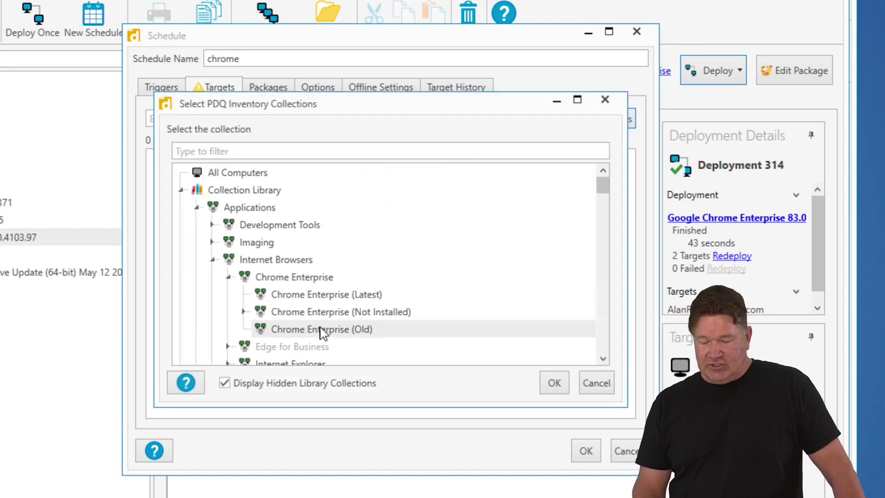
click(320, 325)
click(556, 384)
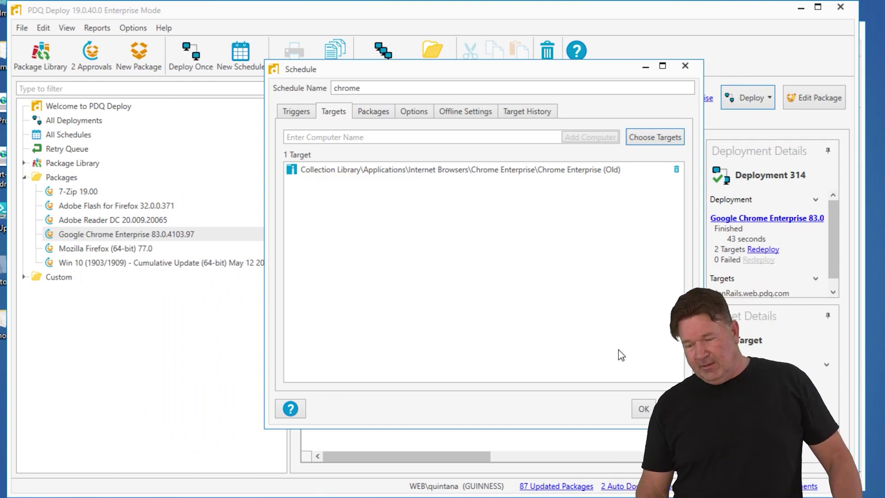
Review the Packages and Options settings, then save the 'chrome' schedule as schedule 184.
click(374, 114)
click(413, 116)
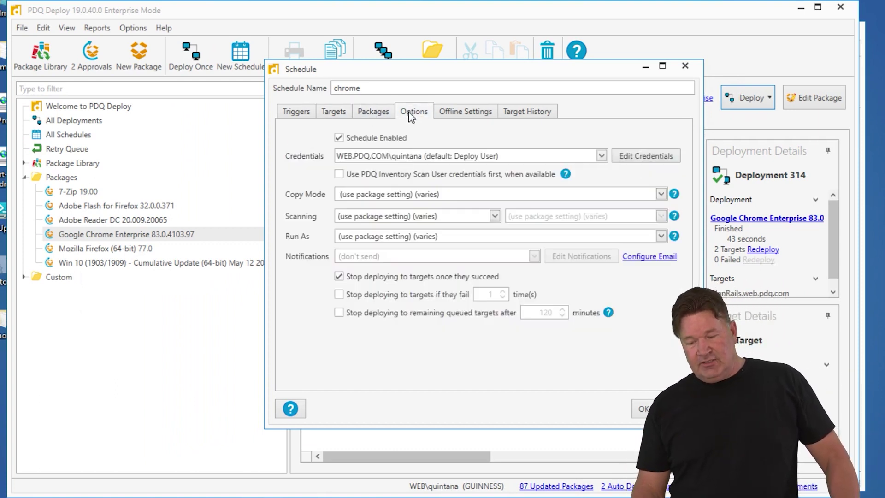
click(638, 408)
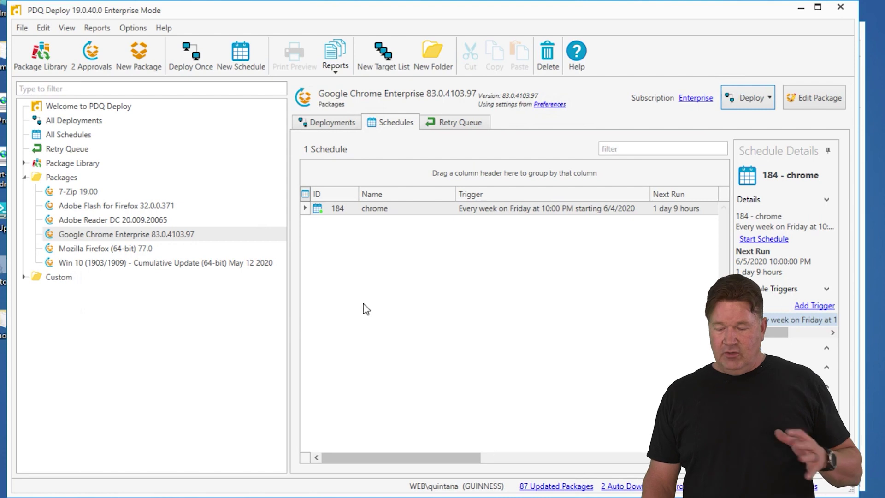
Back in PDQ Inventory, list the 19 computers in Chrome Enterprise (Old).
key(alt+Tab)
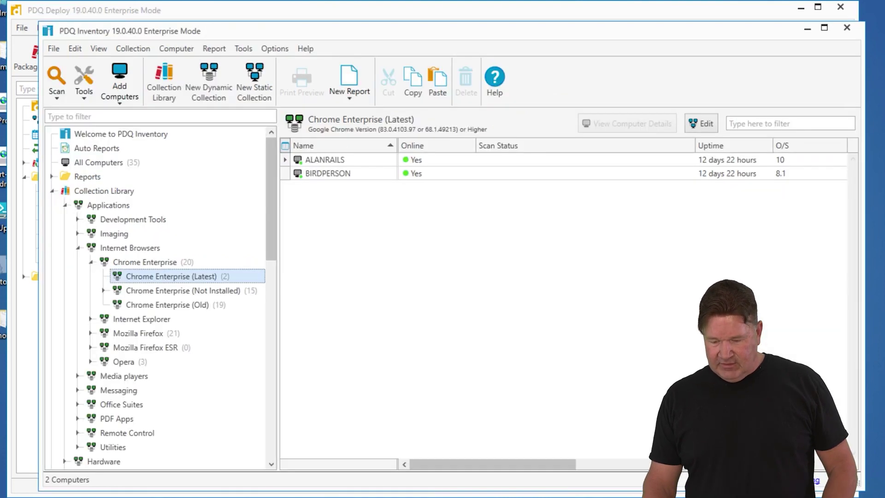
click(190, 305)
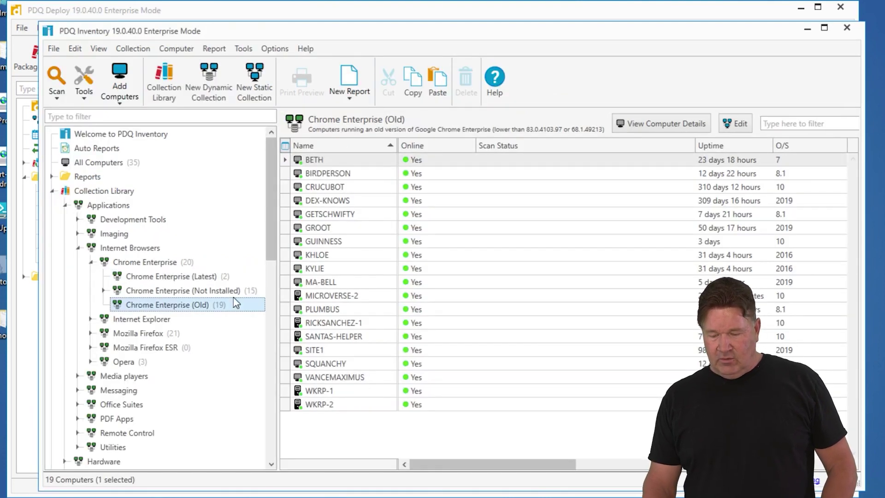